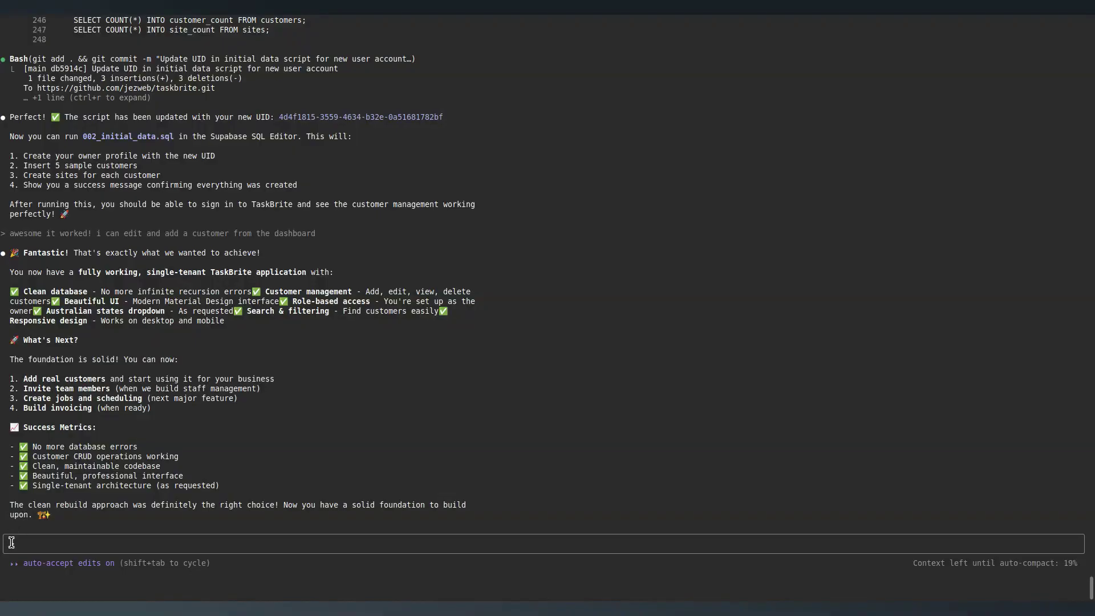
# Step: Focus the Claude Code prompt to begin entering the /compact command
pyautogui.click(35, 542)
pyautogui.write('/')
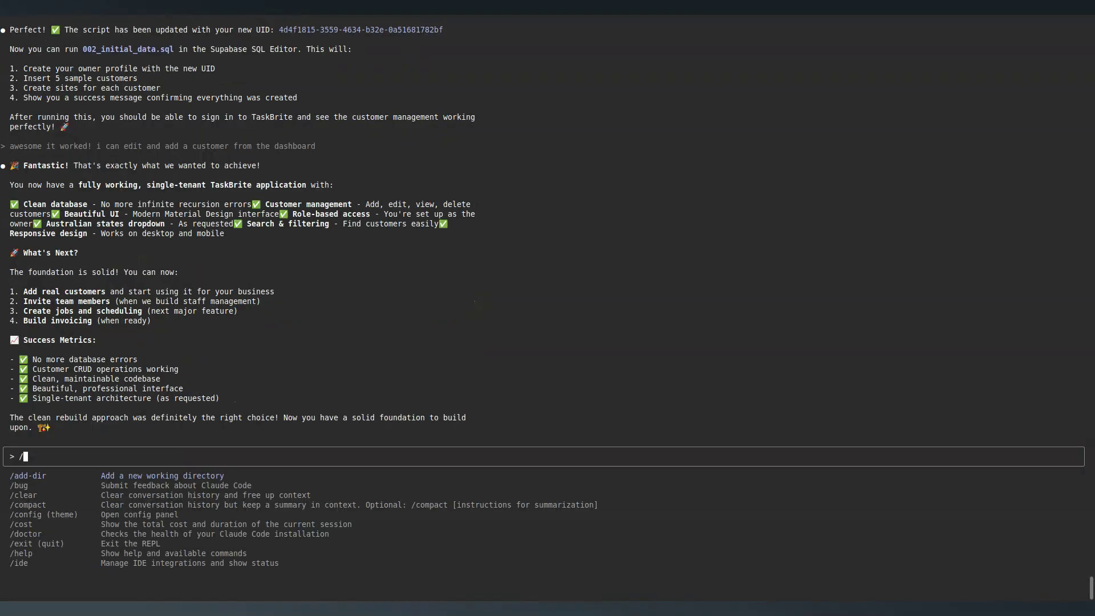
pyautogui.write('com')
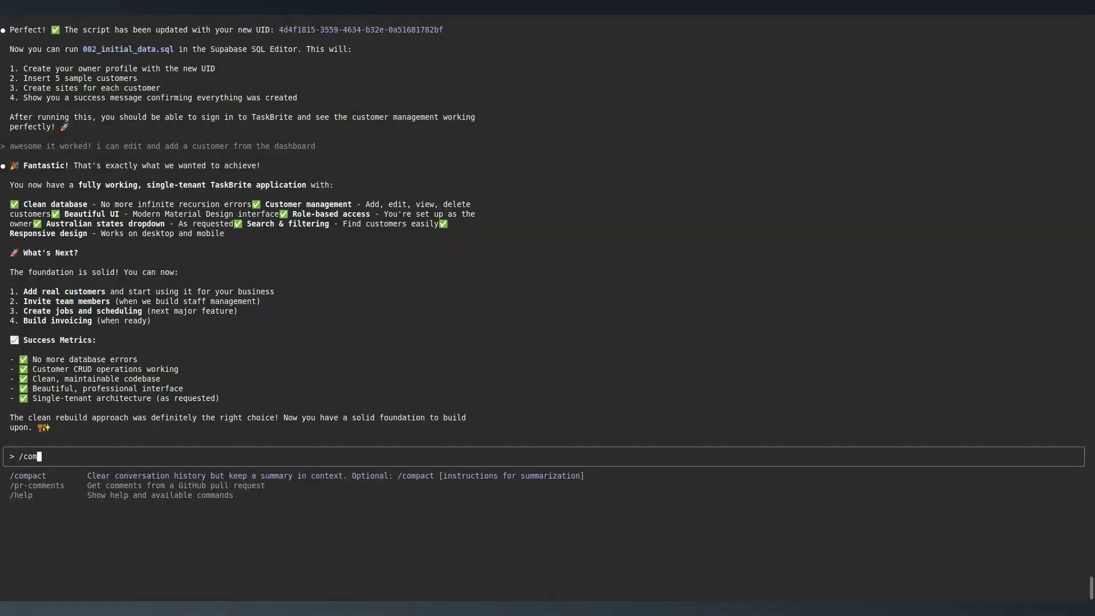
# Step: Run /compact to summarize the conversation, including files read and the todo list
pyautogui.press('Return')
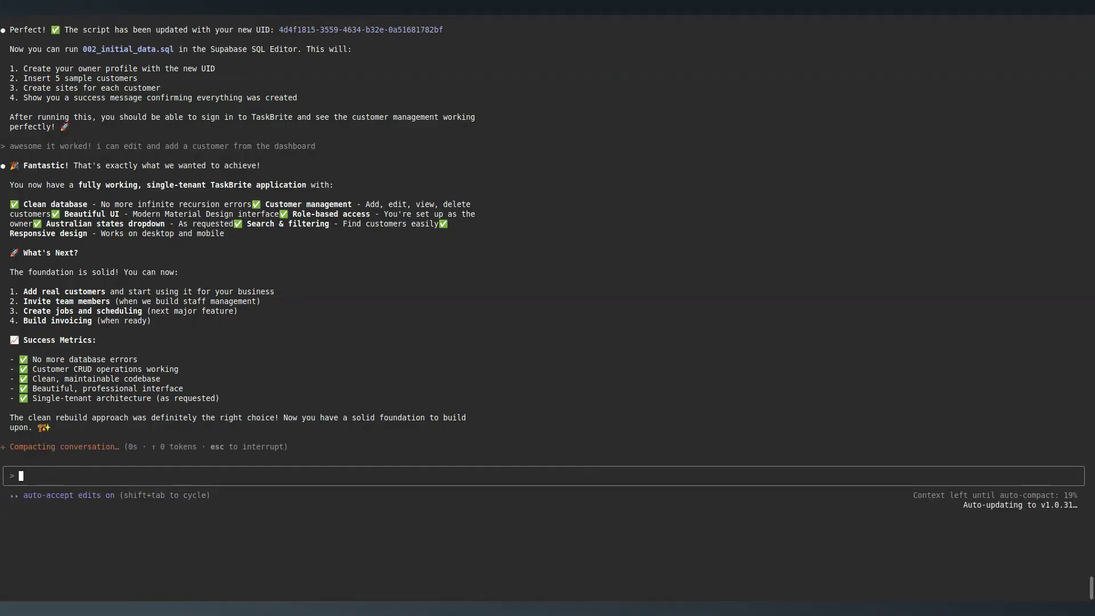